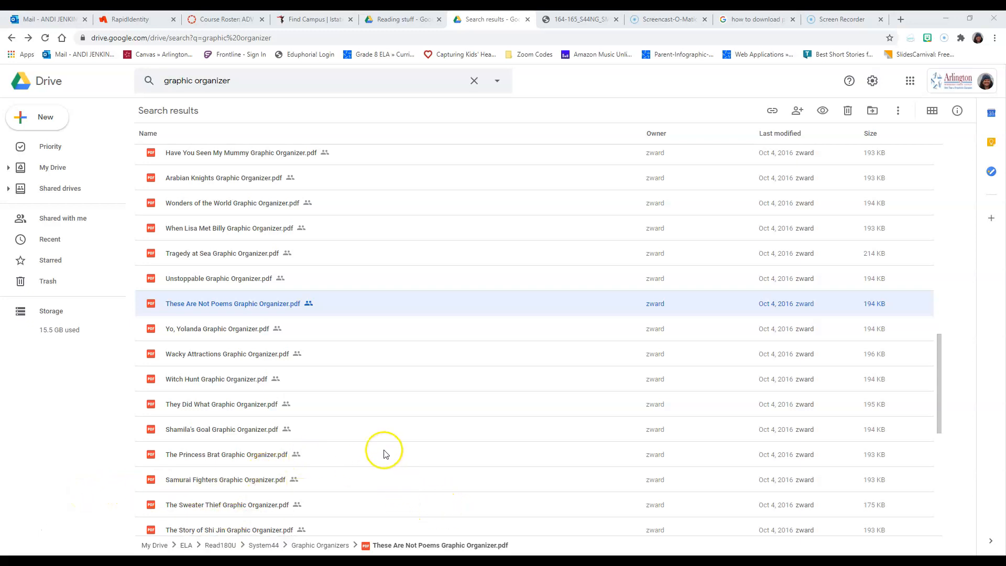
# Open the These Are Not Poems Graphic Organizer PDF from the search results and show the worksheet area to capture
pyautogui.scroll(2, 454, 519)
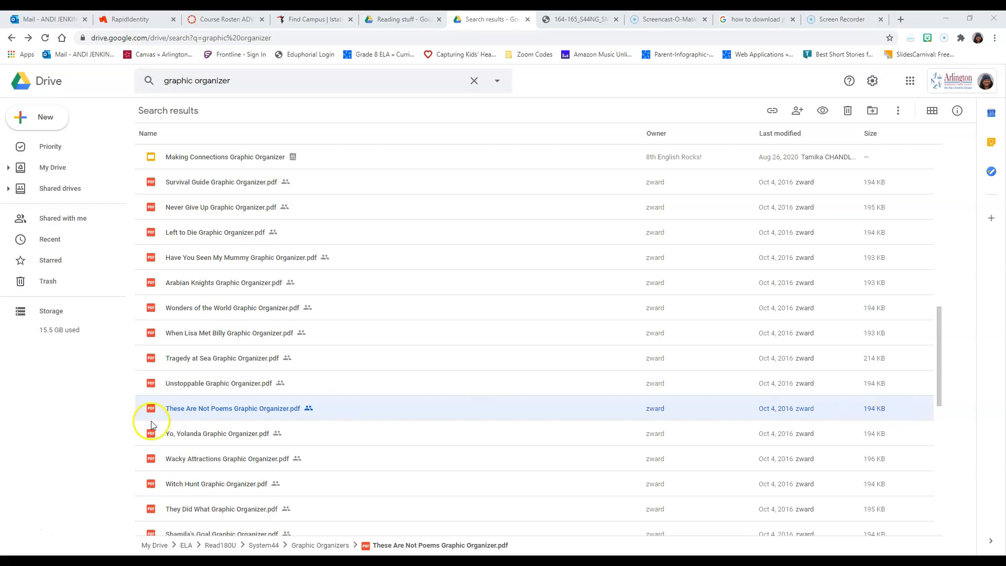
pyautogui.doubleClick(183, 413)
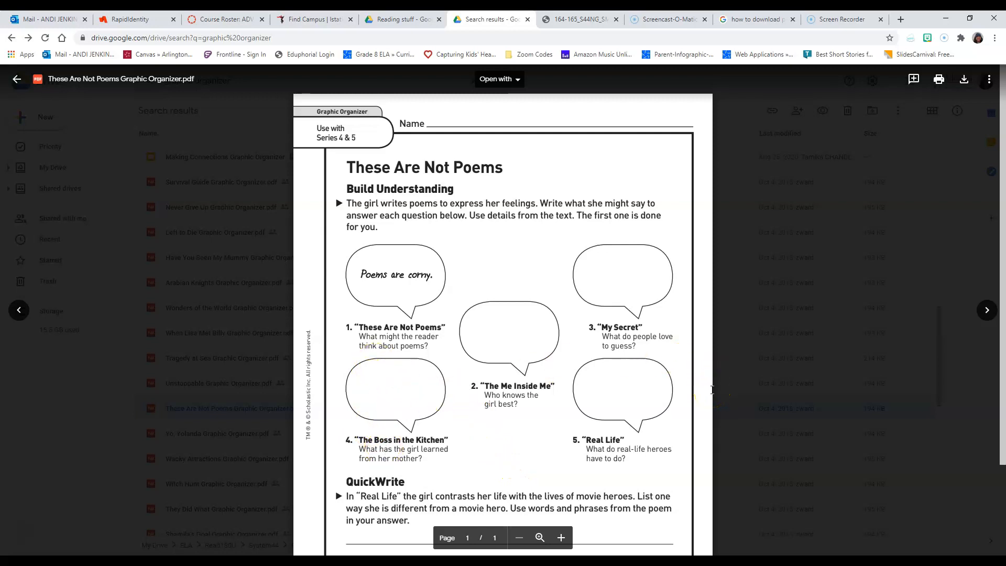
pyautogui.scroll(-1, 697, 392)
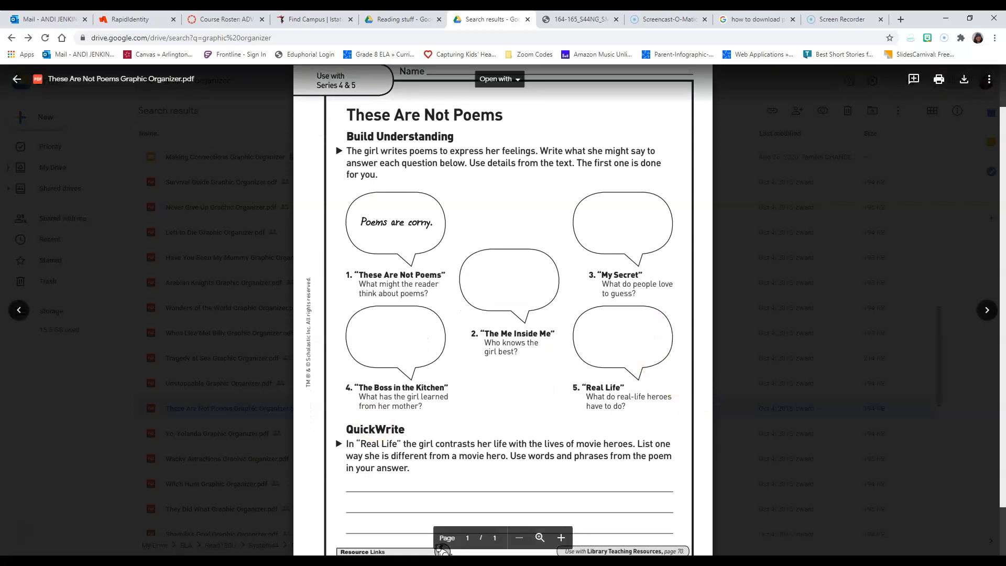
# Find and launch the Snipping Tool app with the worksheet preview still open behind it
pyautogui.press('super+s')
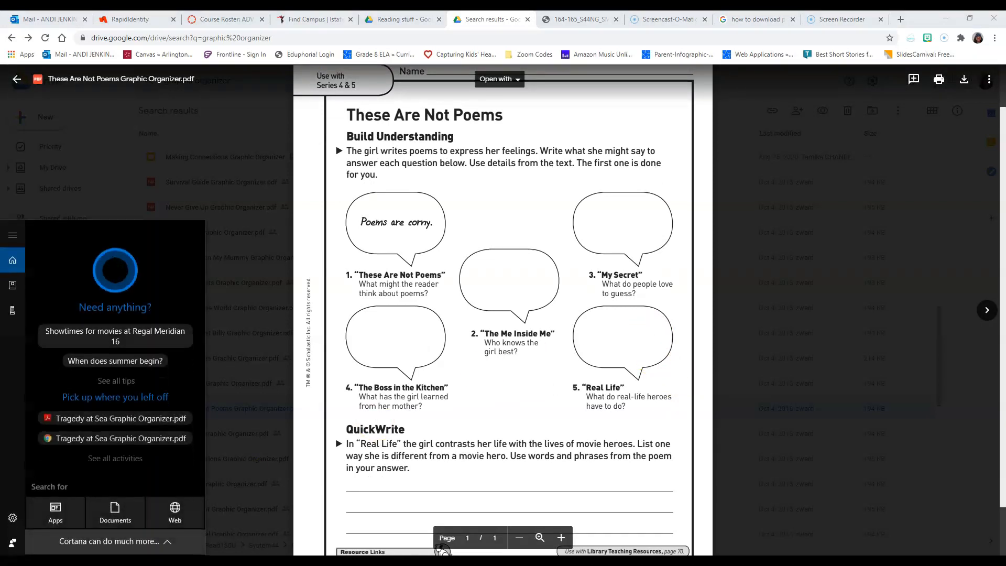
pyautogui.write('snip')
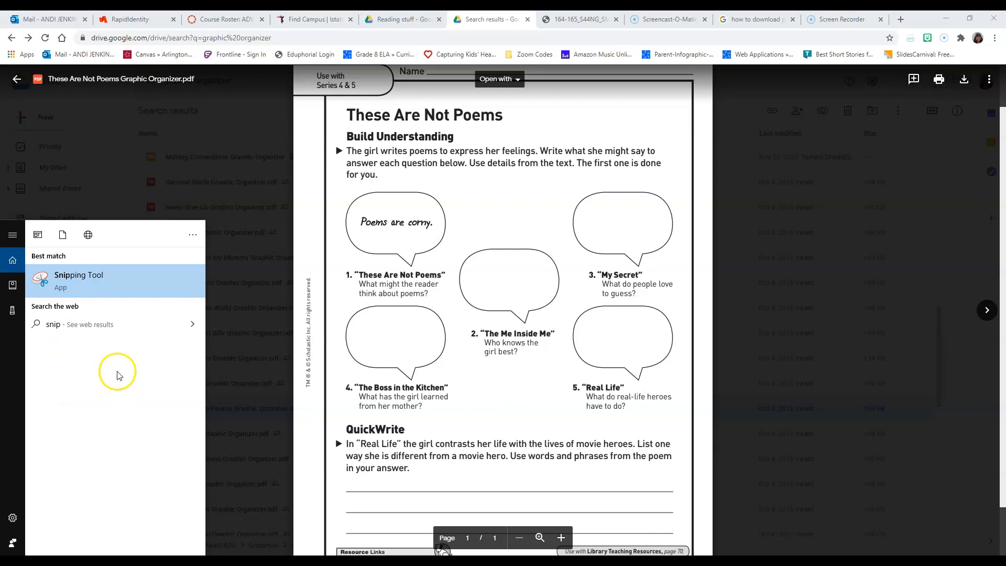
pyautogui.click(96, 271)
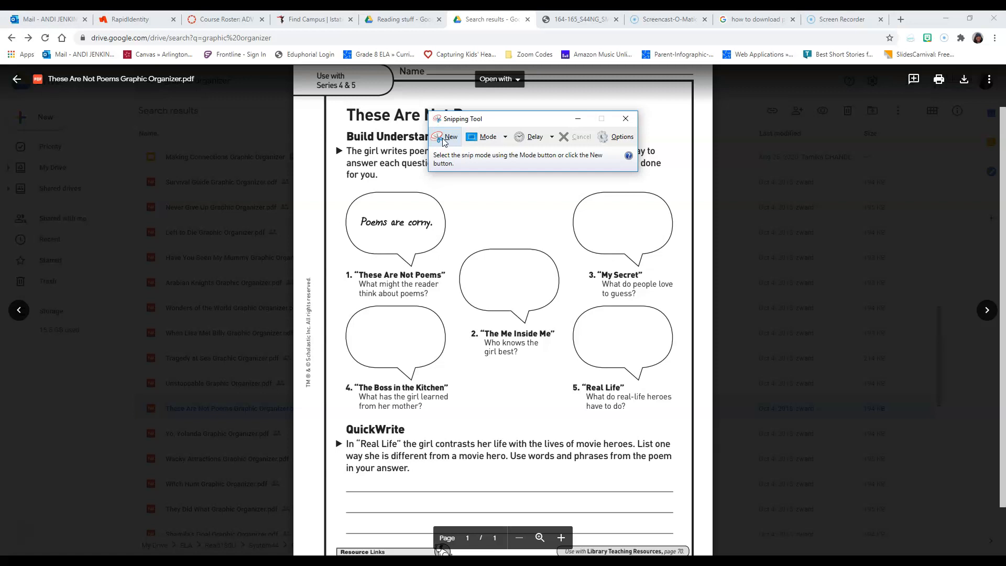
pyautogui.click(443, 139)
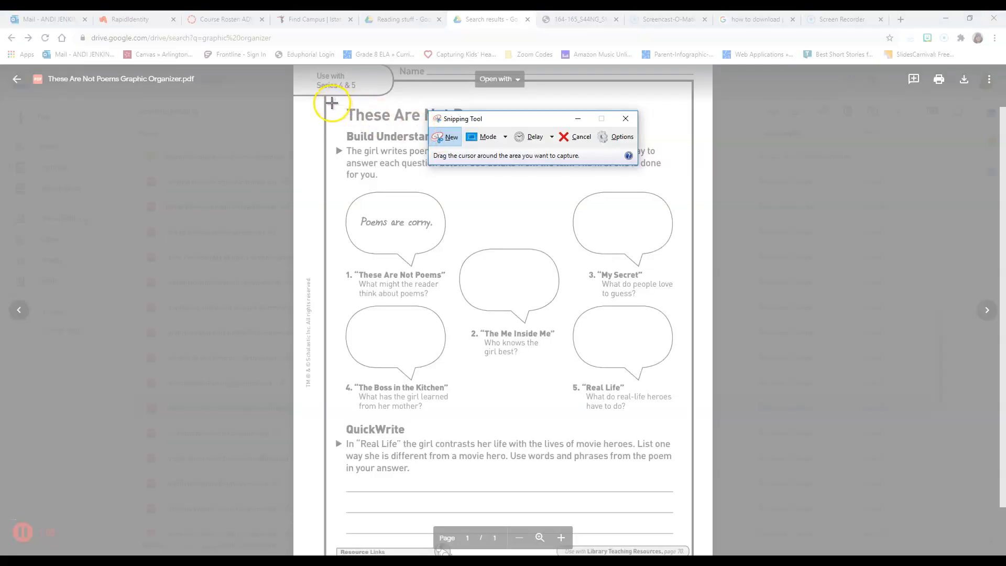
pyautogui.moveTo(328, 101); pyautogui.dragTo(421, 210)
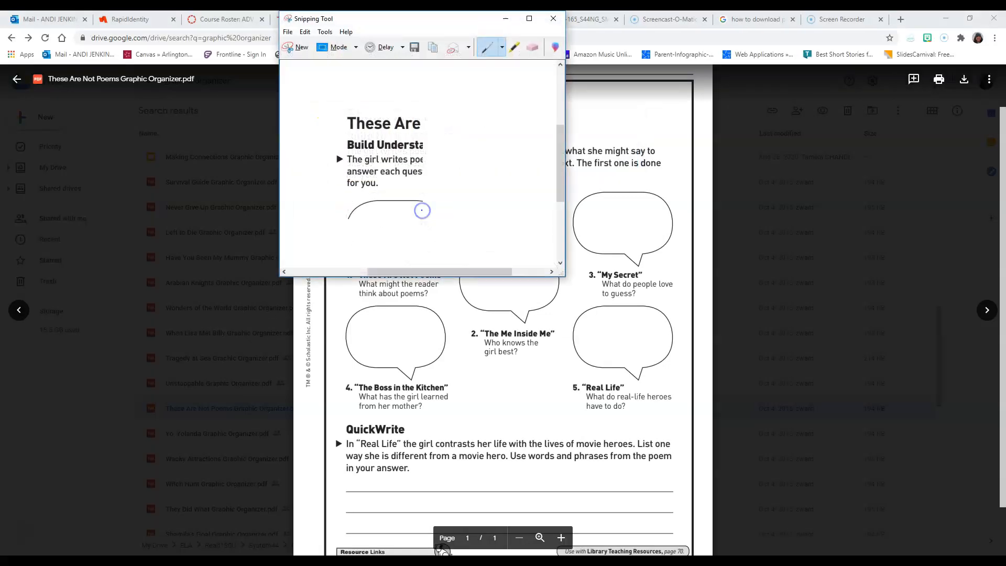
pyautogui.click(310, 50)
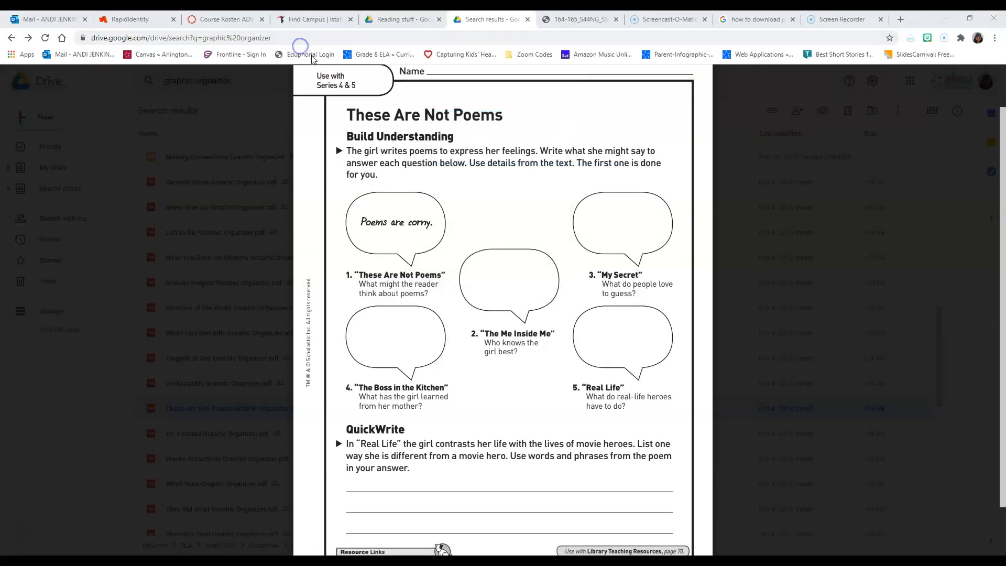
pyautogui.moveTo(324, 96); pyautogui.dragTo(325, 98)
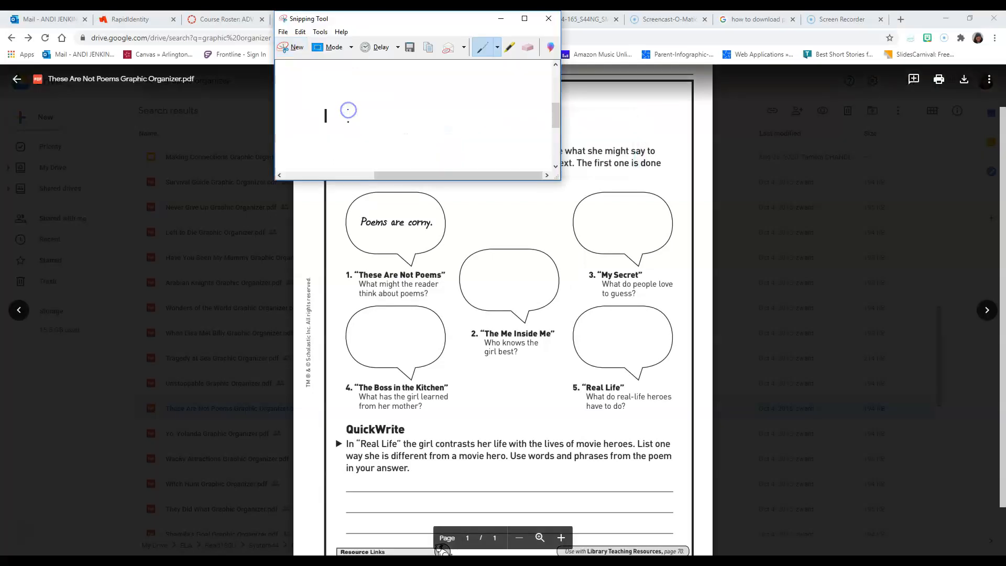
# Snip the worksheet from its title down to the QuickWrite lines and save it in Pictures as the PNG "These are not poems"
pyautogui.click(294, 46)
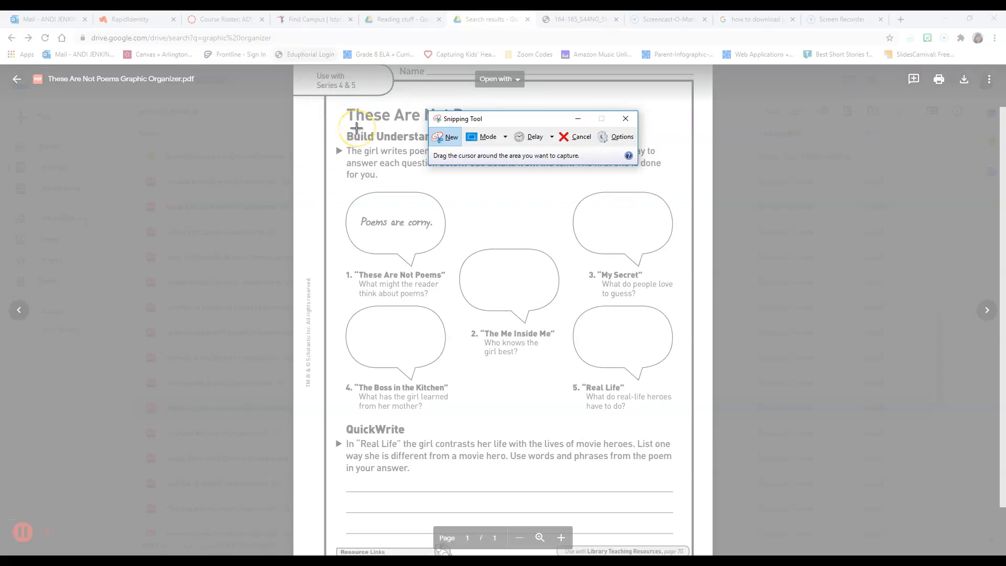
pyautogui.moveTo(319, 99); pyautogui.dragTo(695, 523)
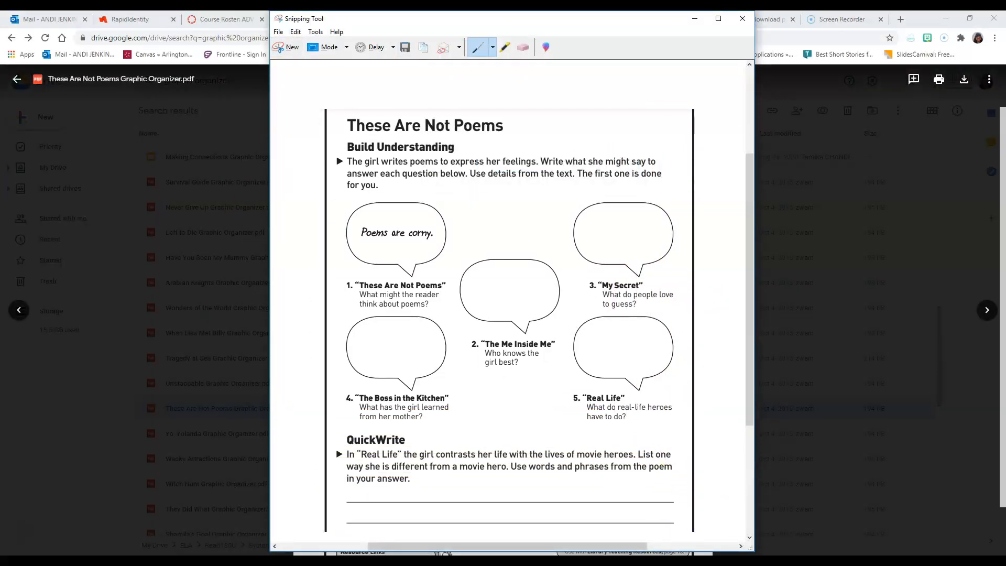
pyautogui.click(405, 49)
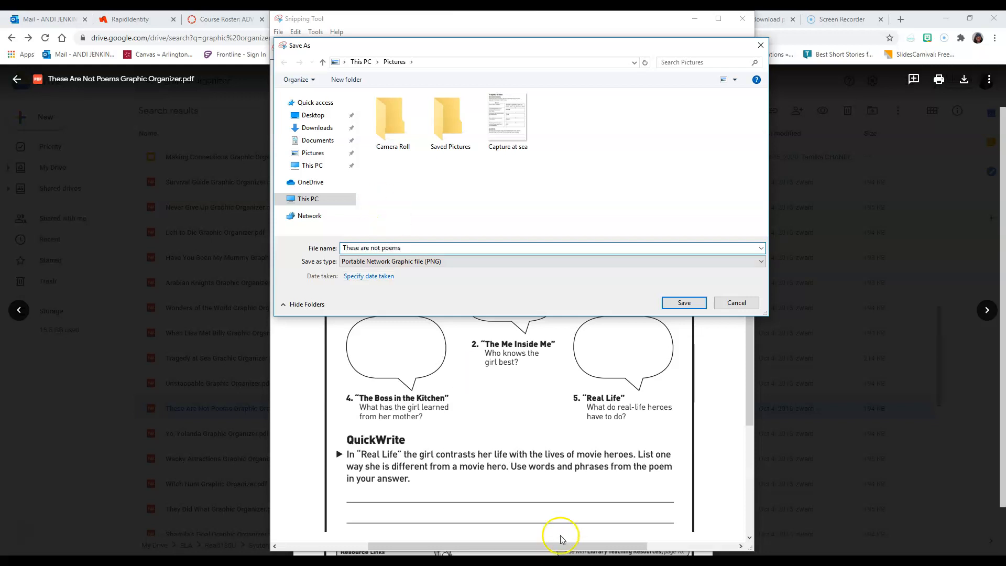
pyautogui.click(381, 262)
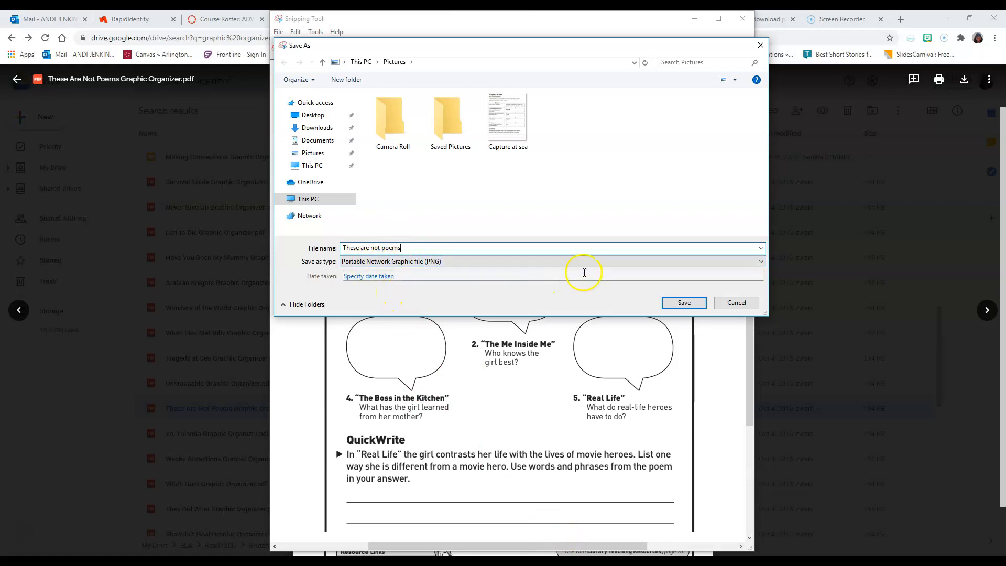
pyautogui.click(676, 302)
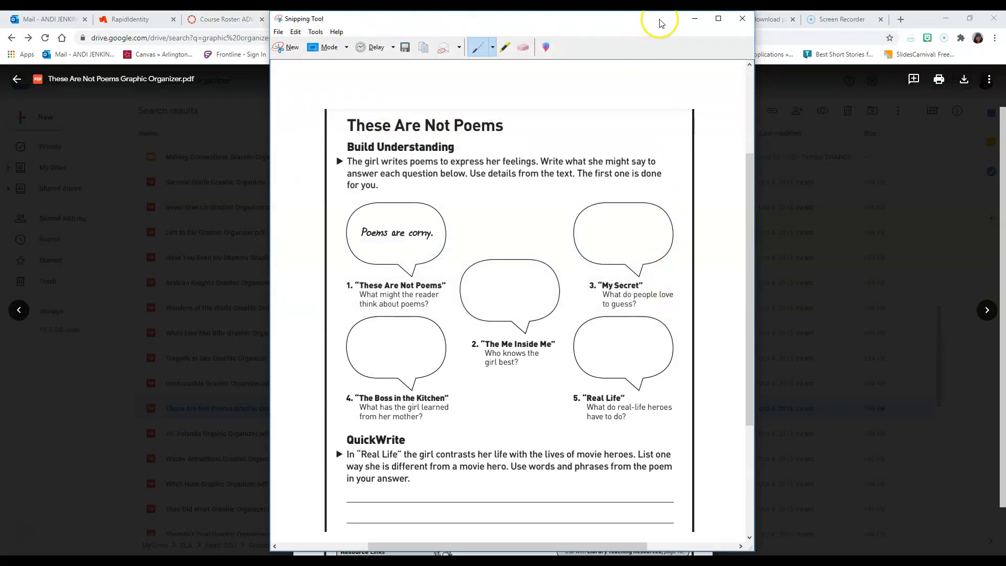
pyautogui.click(690, 18)
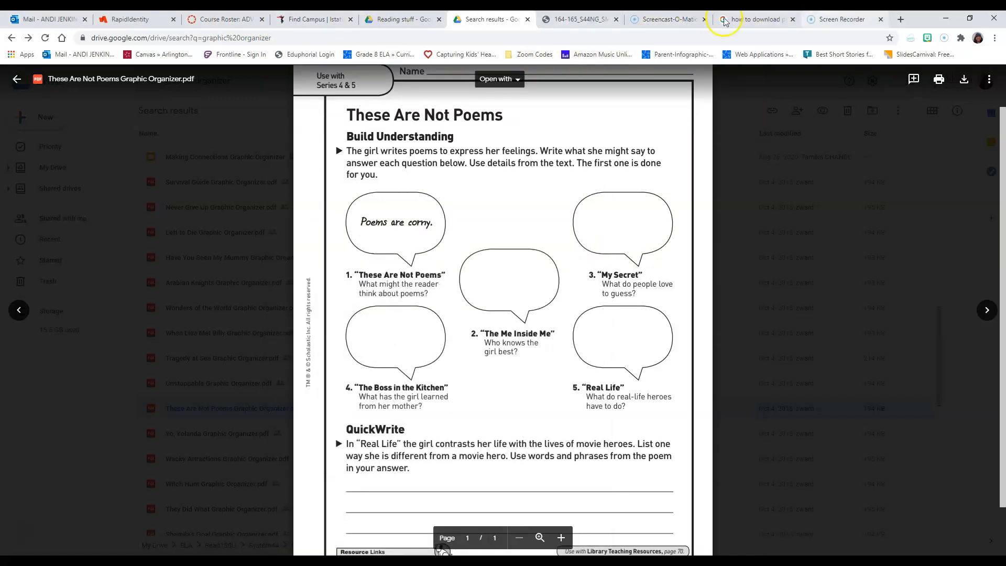
# Switch to My Drive in the other Drive browser tab and create a blank Google Slides presentation there
pyautogui.click(375, 22)
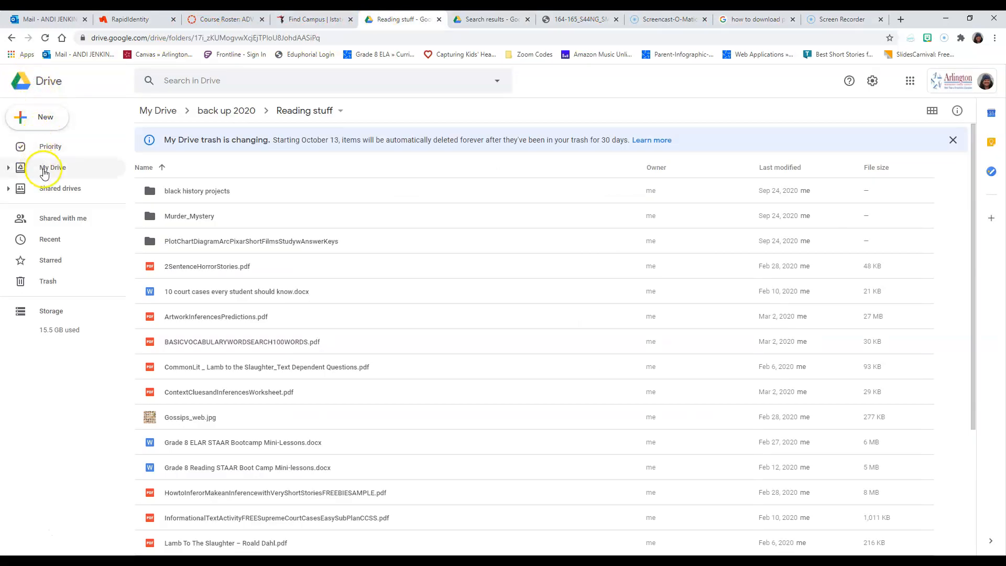
pyautogui.click(44, 173)
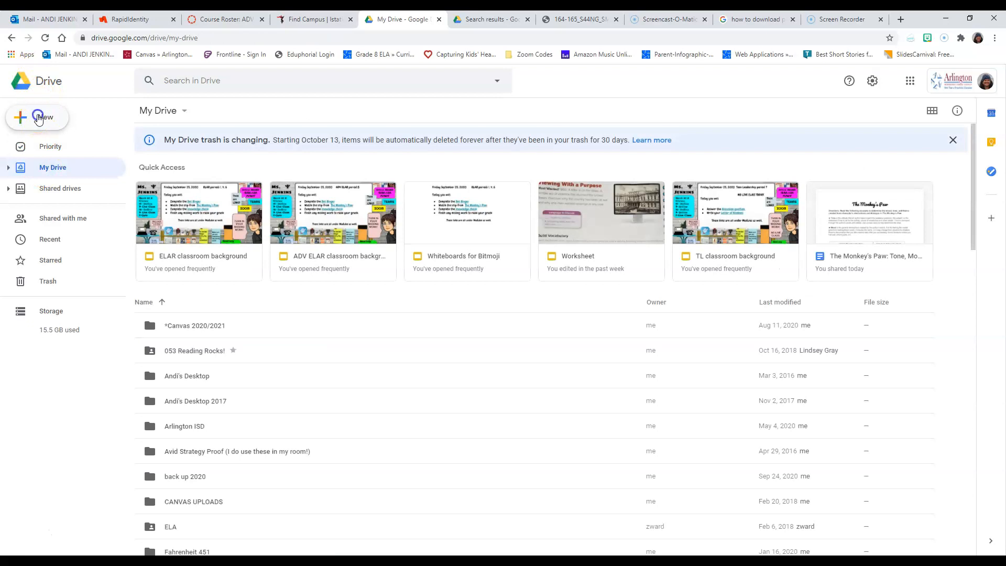
pyautogui.click(38, 117)
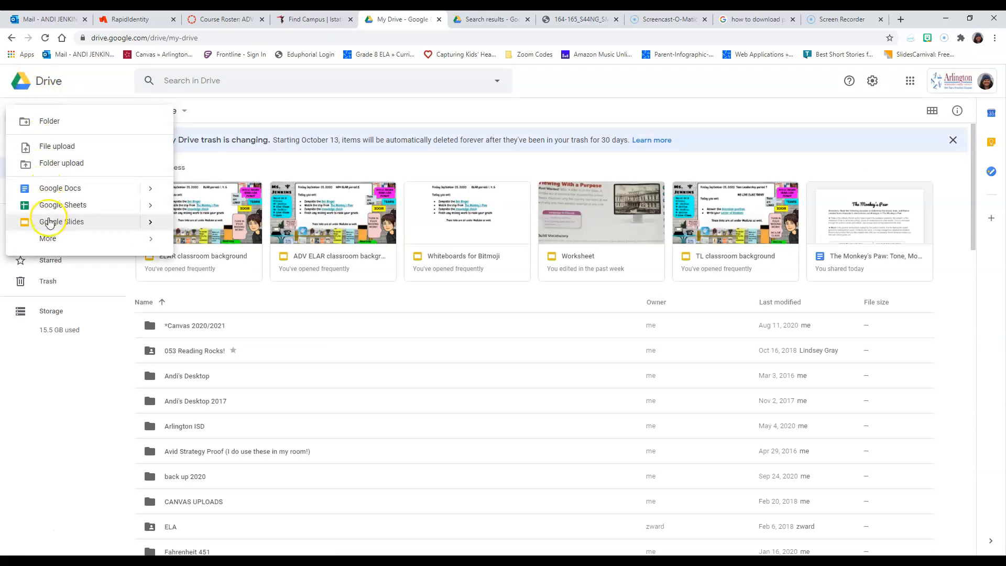
pyautogui.click(134, 224)
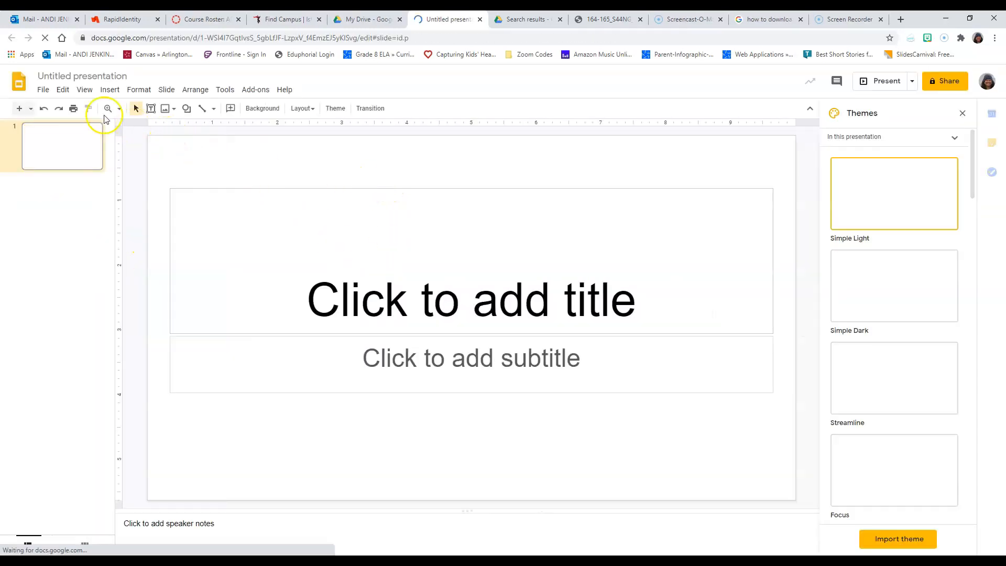
pyautogui.click(43, 90)
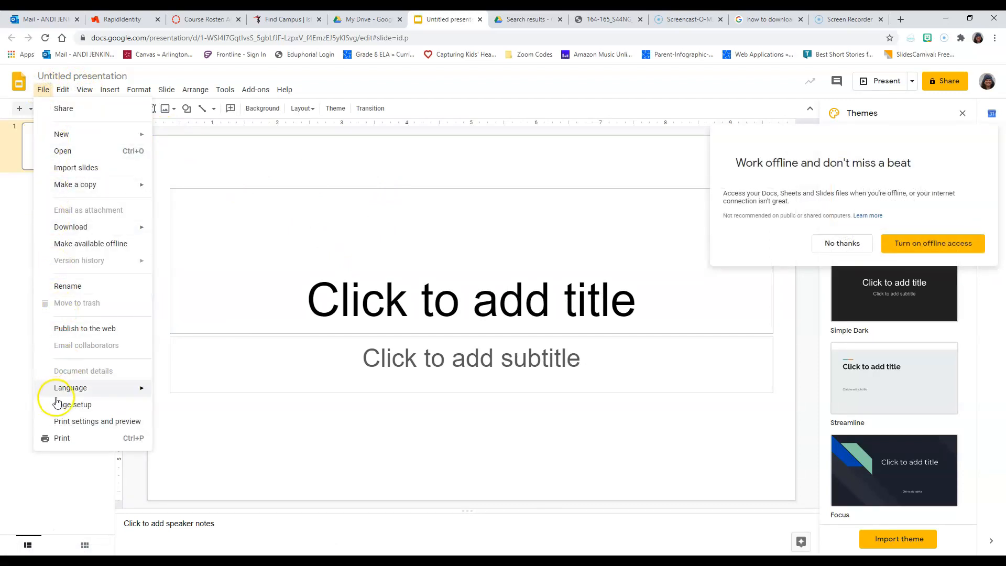
pyautogui.click(64, 407)
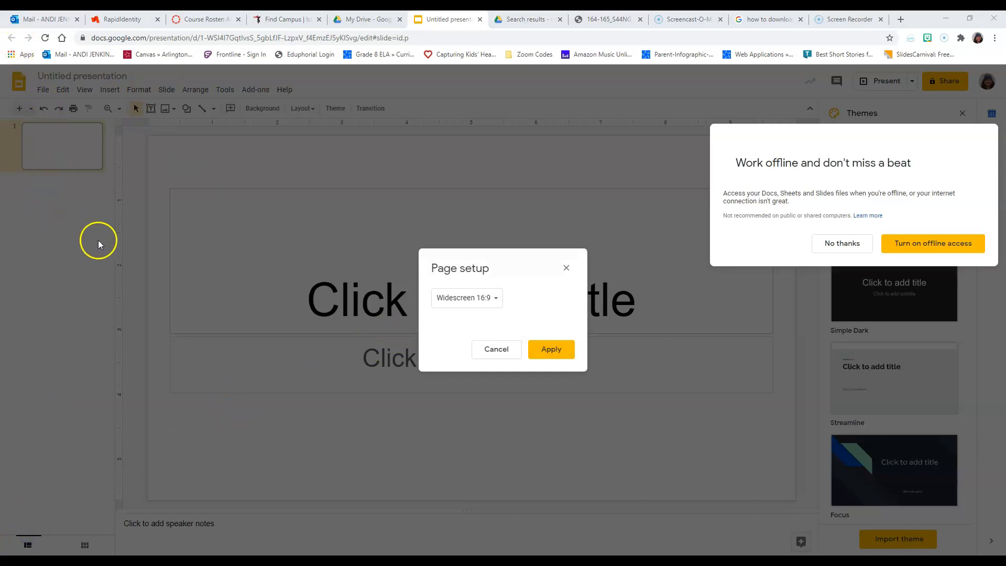
pyautogui.click(495, 348)
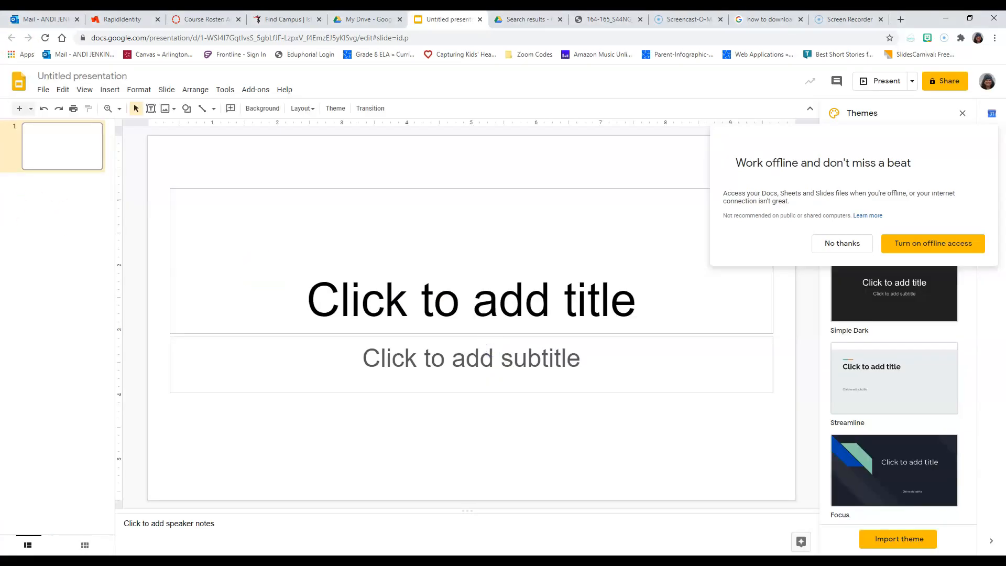
# Set the presentation's page size to a custom 8.5 by 11 inches
pyautogui.click(42, 90)
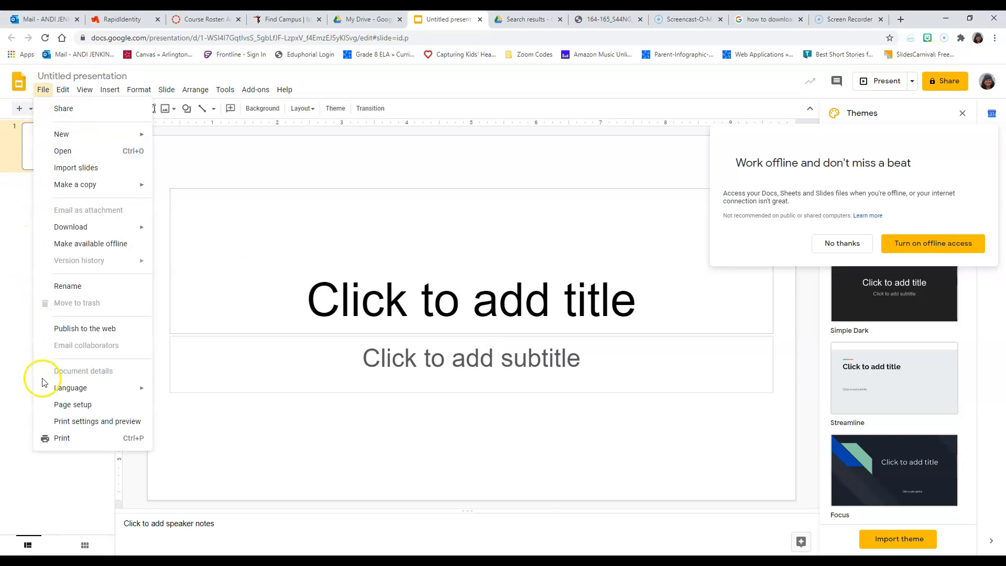
pyautogui.click(62, 405)
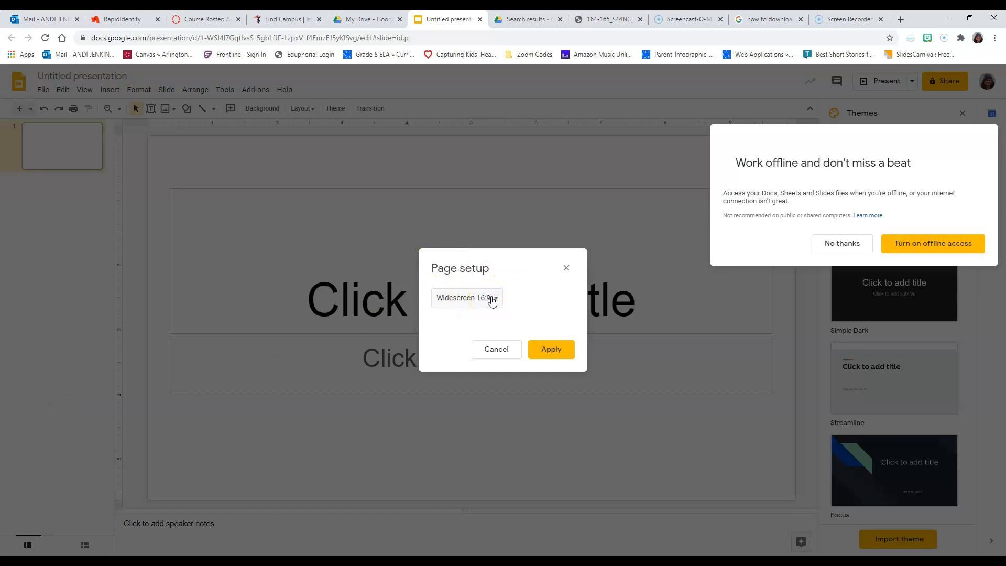
pyautogui.click(497, 303)
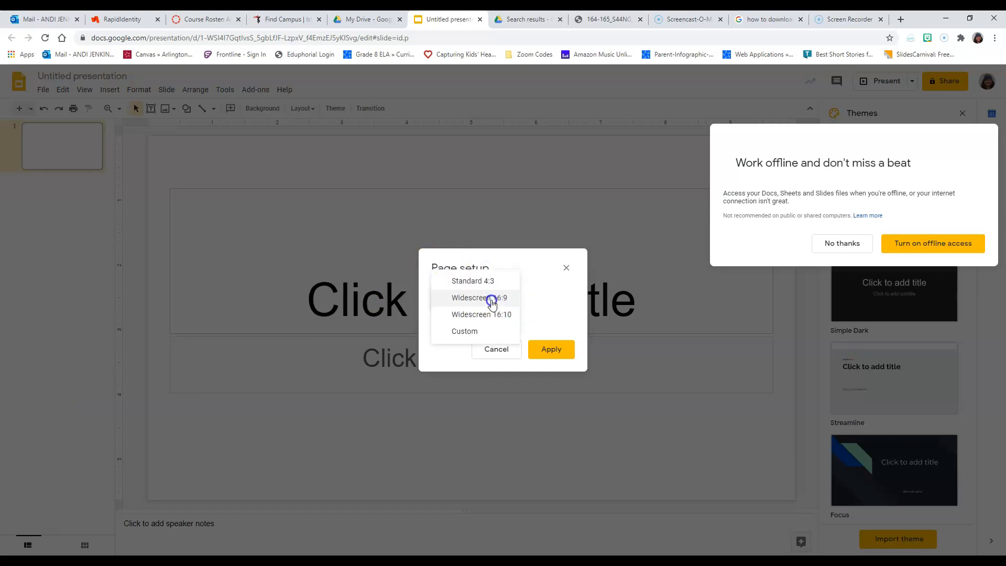
pyautogui.click(478, 331)
pyautogui.click(453, 330)
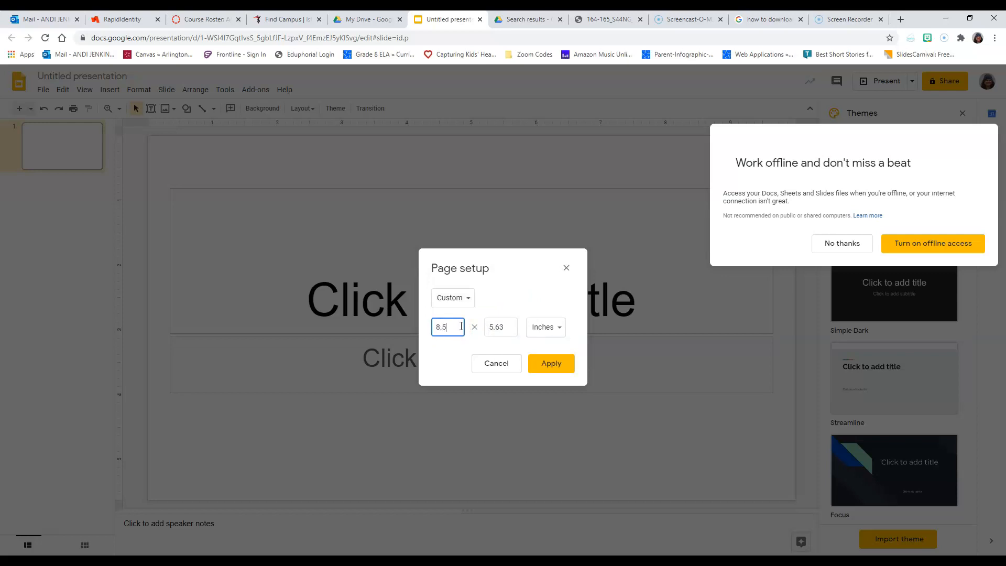
pyautogui.write('8.5')
pyautogui.click(494, 326)
pyautogui.click(542, 362)
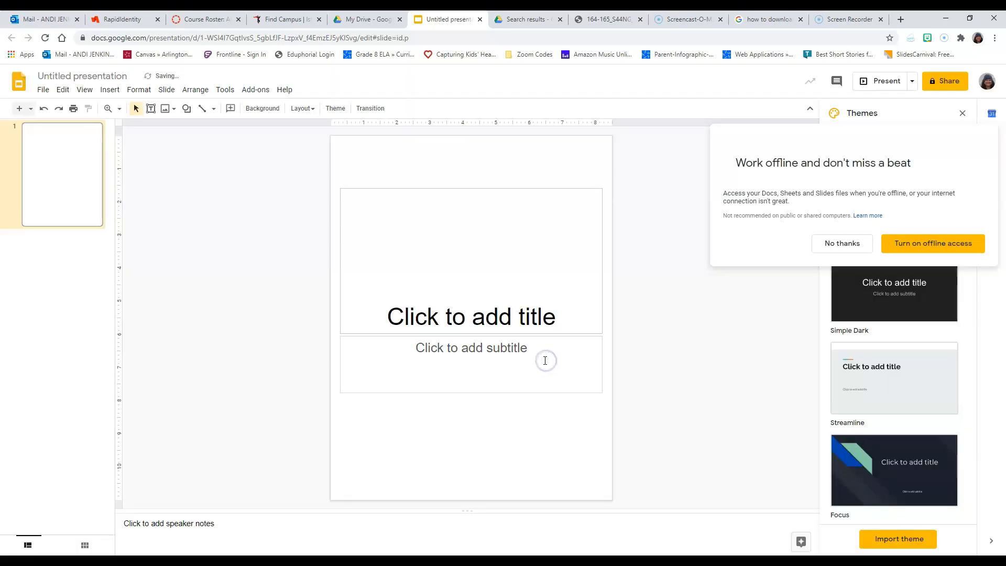
# Delete the title and subtitle placeholders from the slide, and dismiss the offline access offer and the theme choices
pyautogui.click(429, 187)
pyautogui.press('Delete')
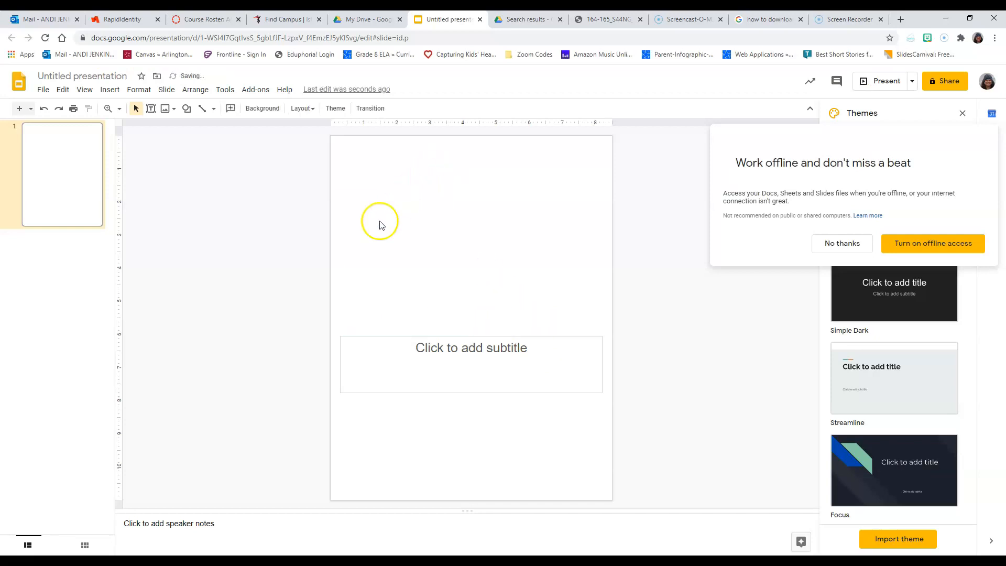
pyautogui.click(384, 338)
pyautogui.press('Delete')
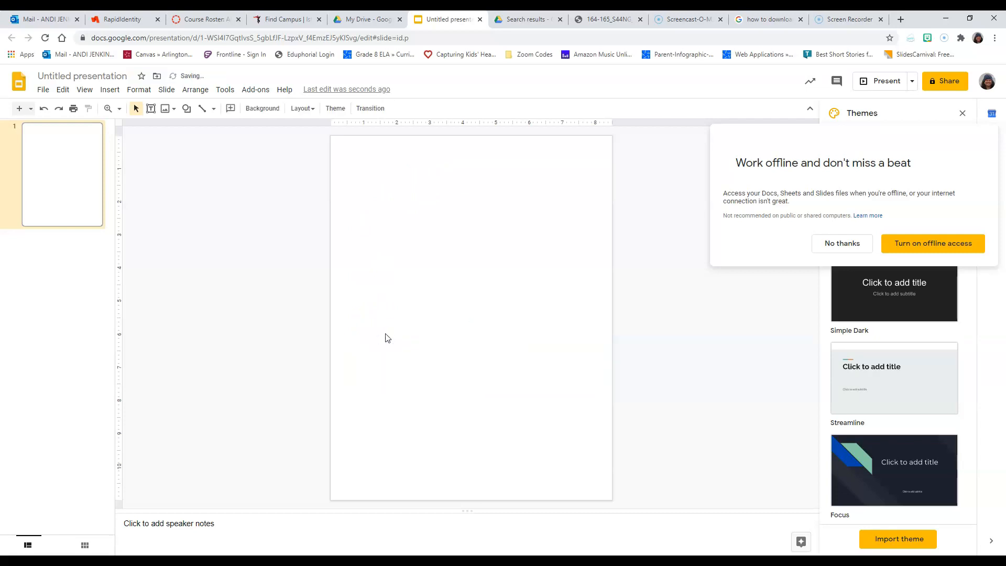
pyautogui.click(842, 244)
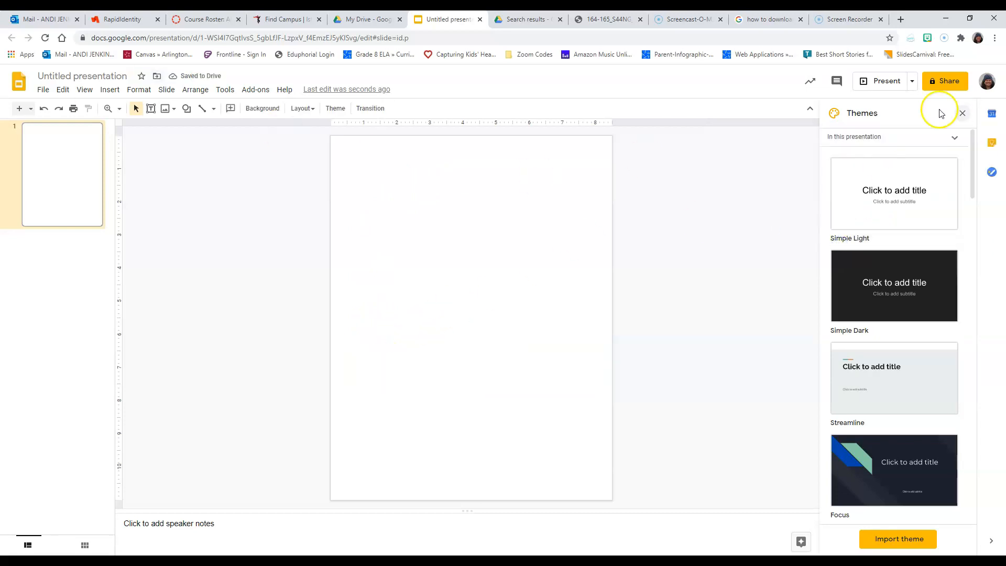
pyautogui.click(961, 112)
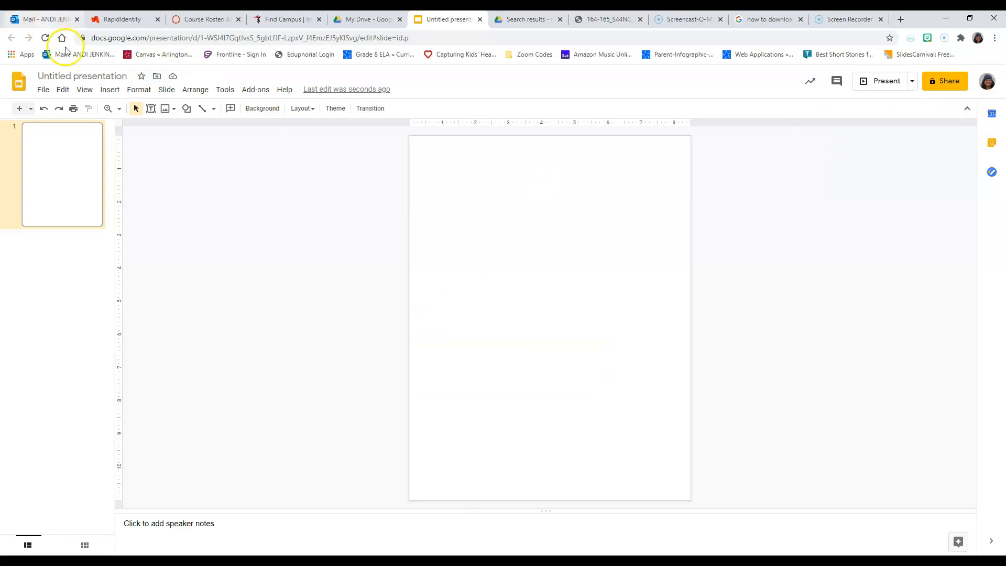
# Open the slide's background settings and browse the computer for a background image to upload
pyautogui.click(147, 95)
pyautogui.click(171, 94)
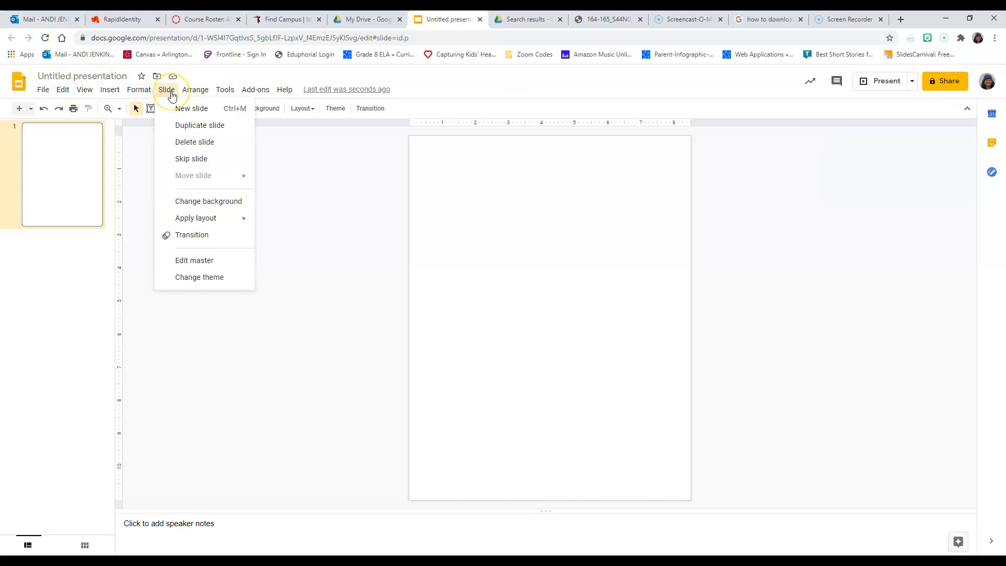
pyautogui.click(195, 206)
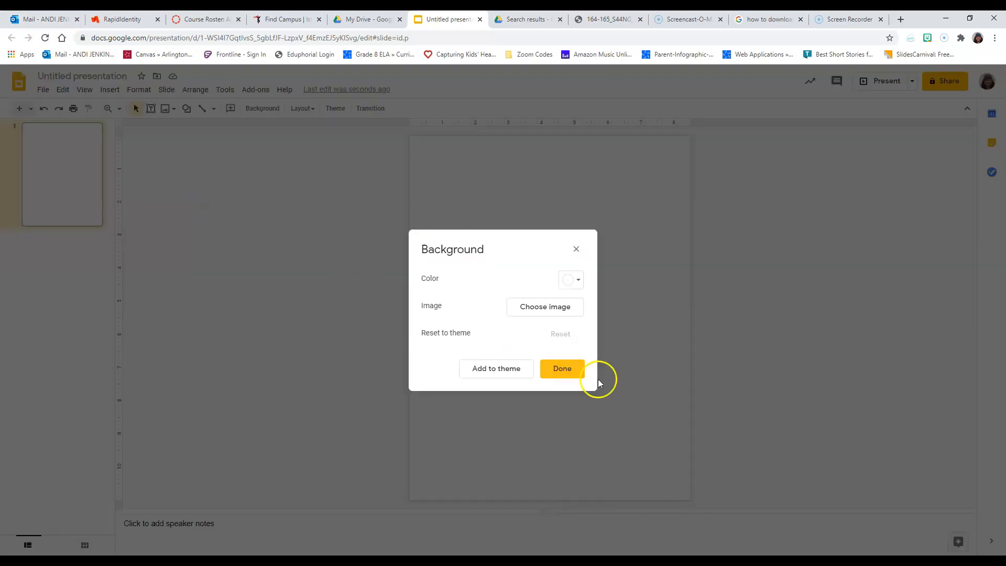
pyautogui.click(537, 307)
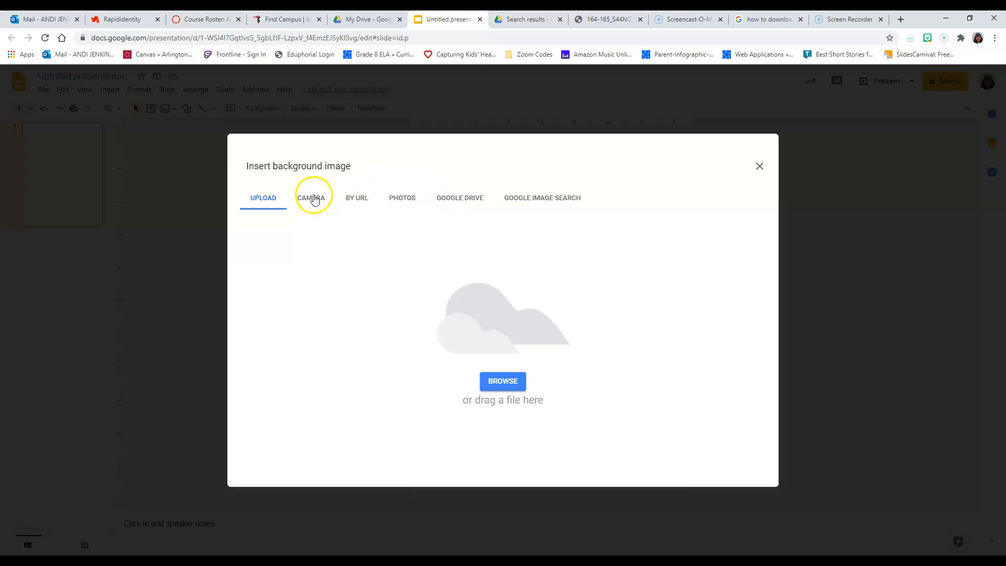
pyautogui.click(498, 388)
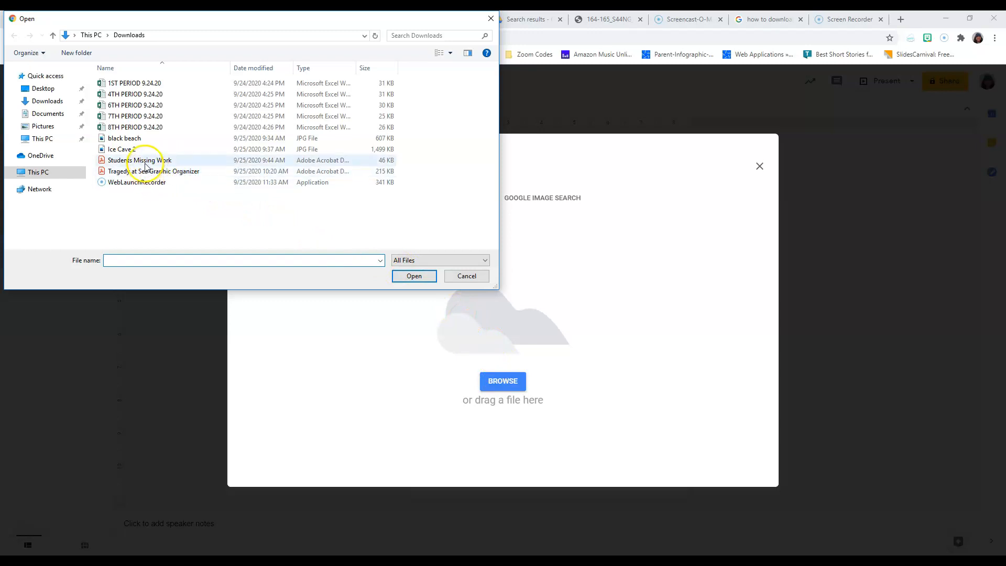
# Choose the image "These are not poems" from the Pictures folder and apply it as the slide background
pyautogui.click(45, 90)
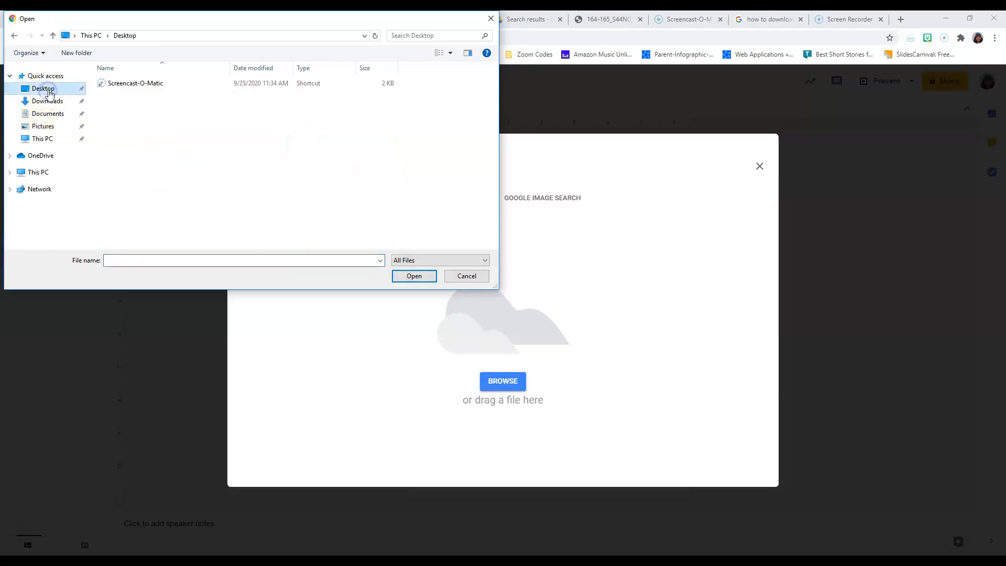
pyautogui.click(43, 105)
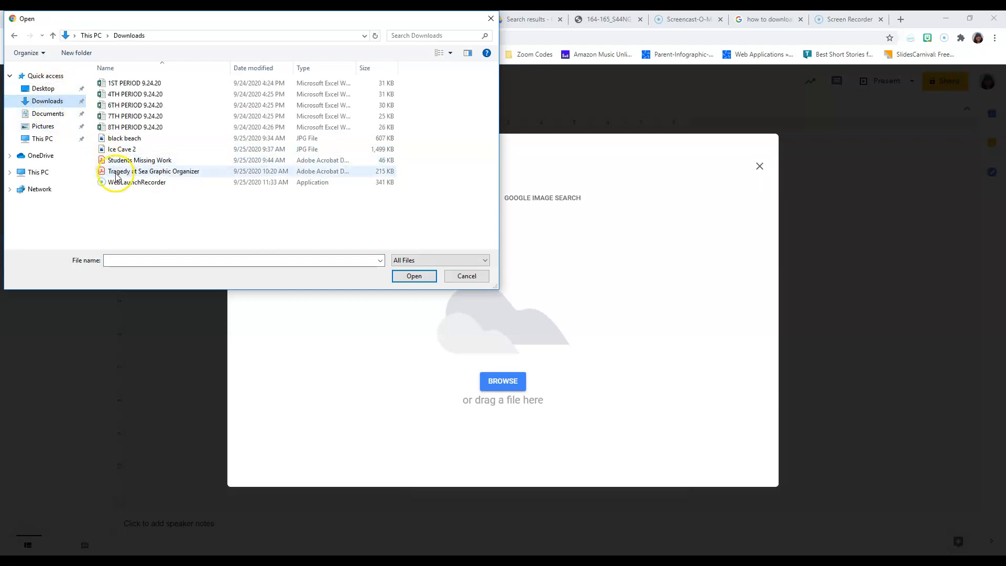
pyautogui.click(59, 122)
pyautogui.click(52, 129)
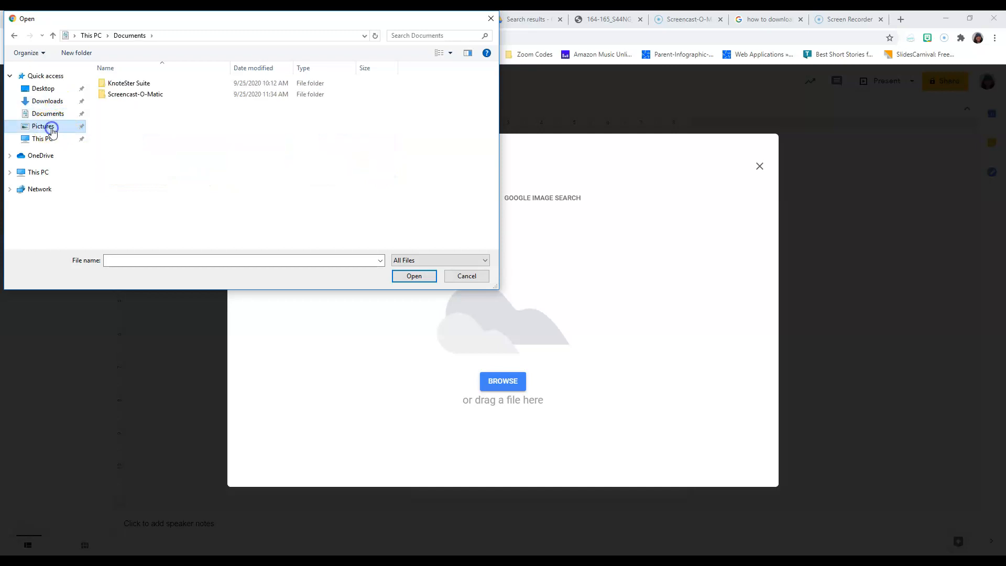
pyautogui.click(286, 96)
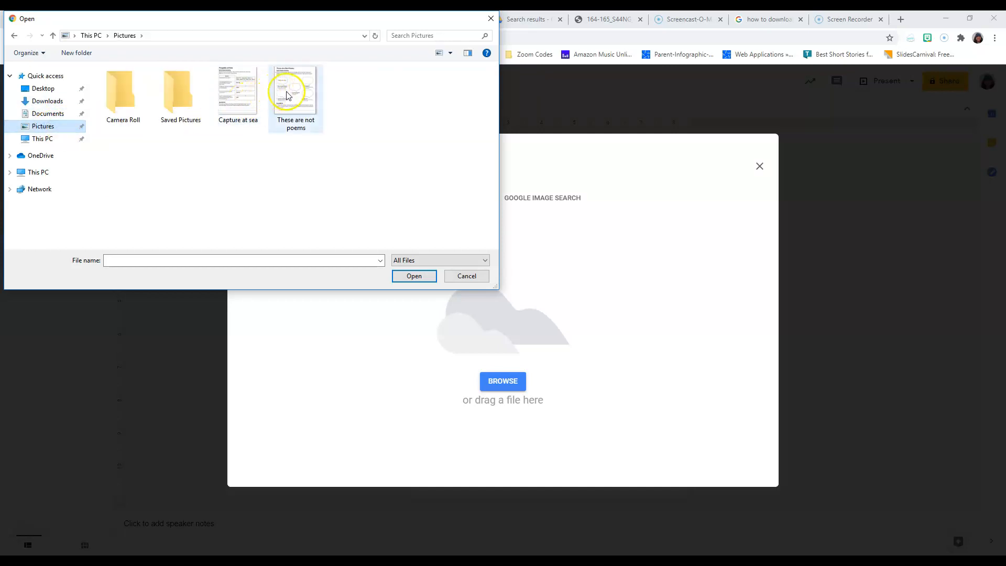
pyautogui.doubleClick(289, 94)
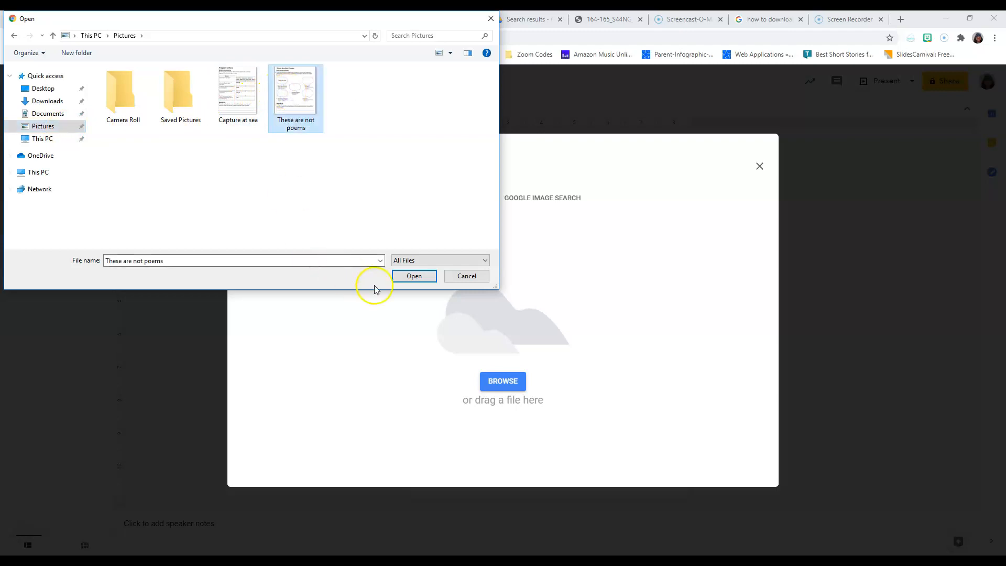
pyautogui.click(427, 277)
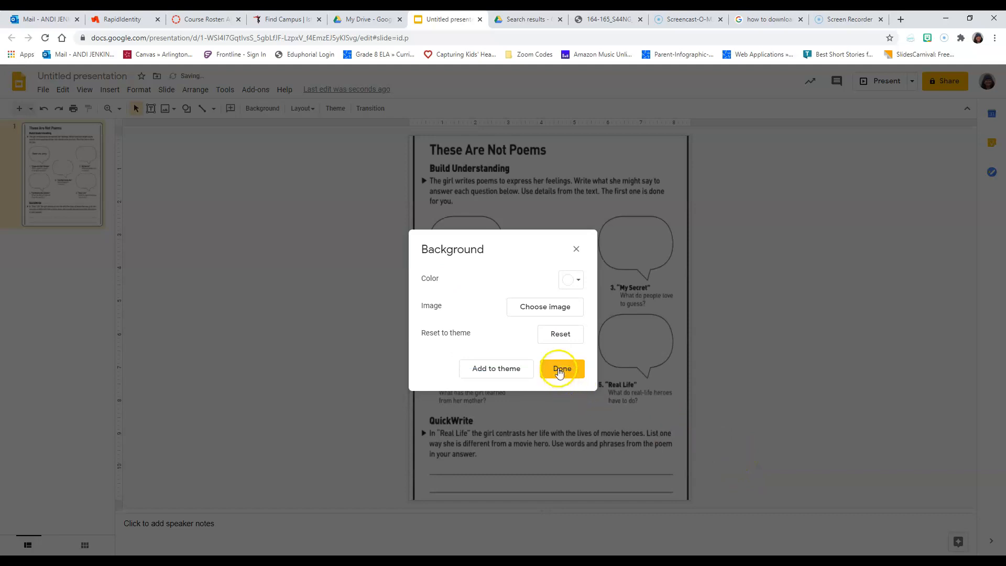
pyautogui.click(559, 369)
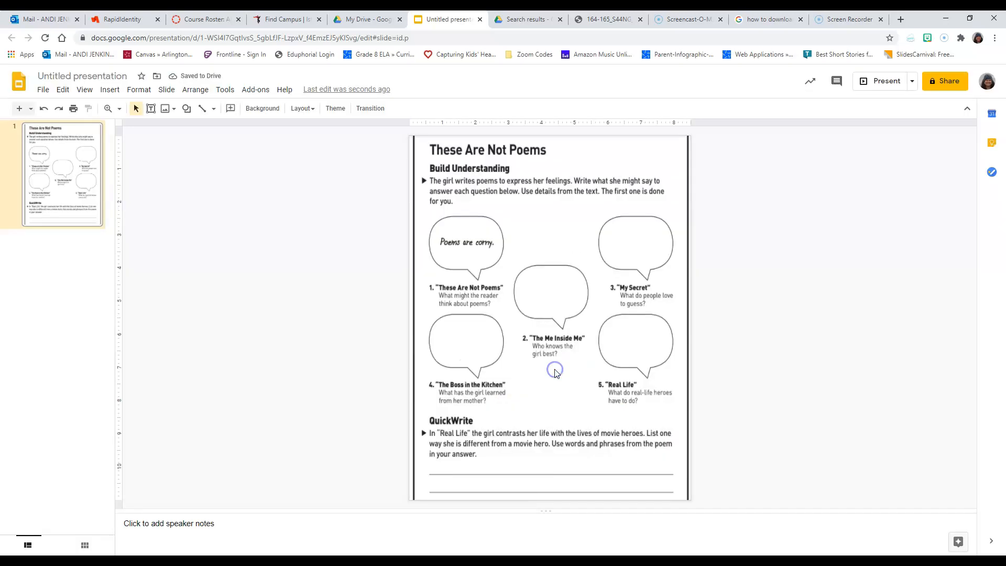